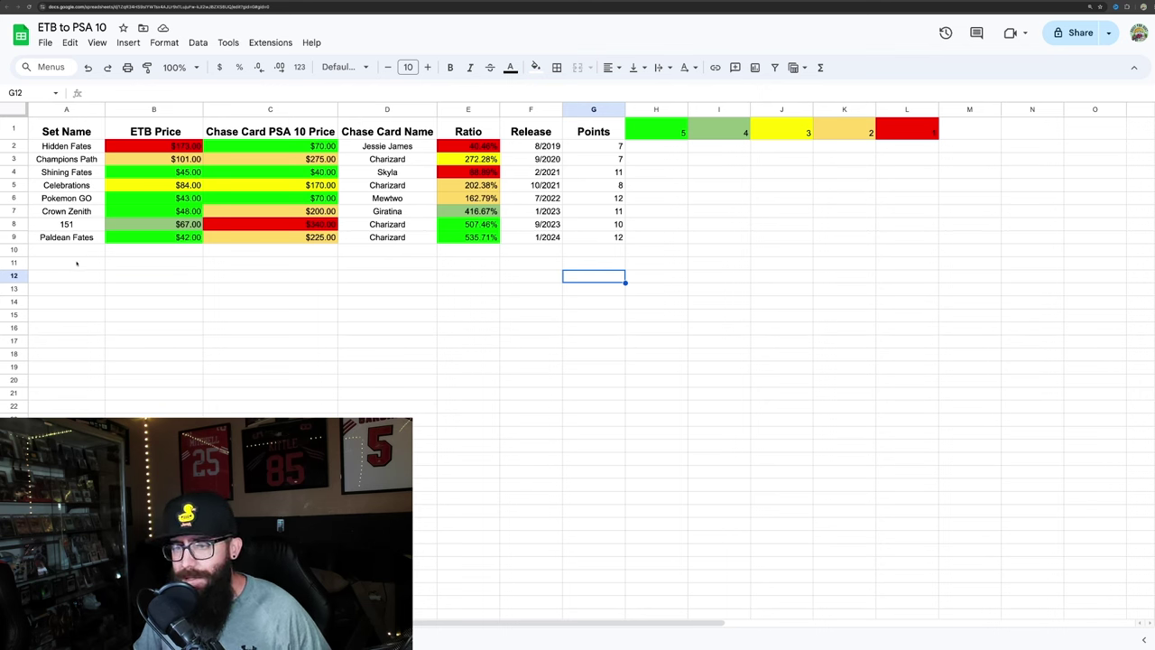
# Step: Examine the Hidden Fates row's set name, price ratio and points score
pyautogui.click(77, 147)
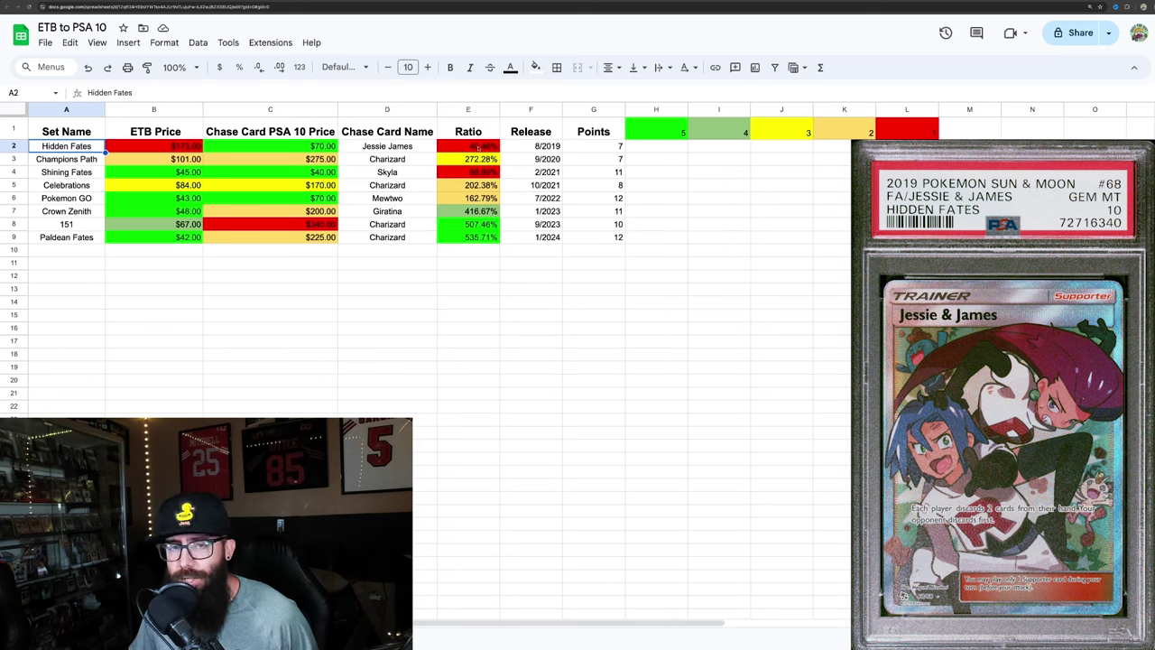
pyautogui.click(477, 147)
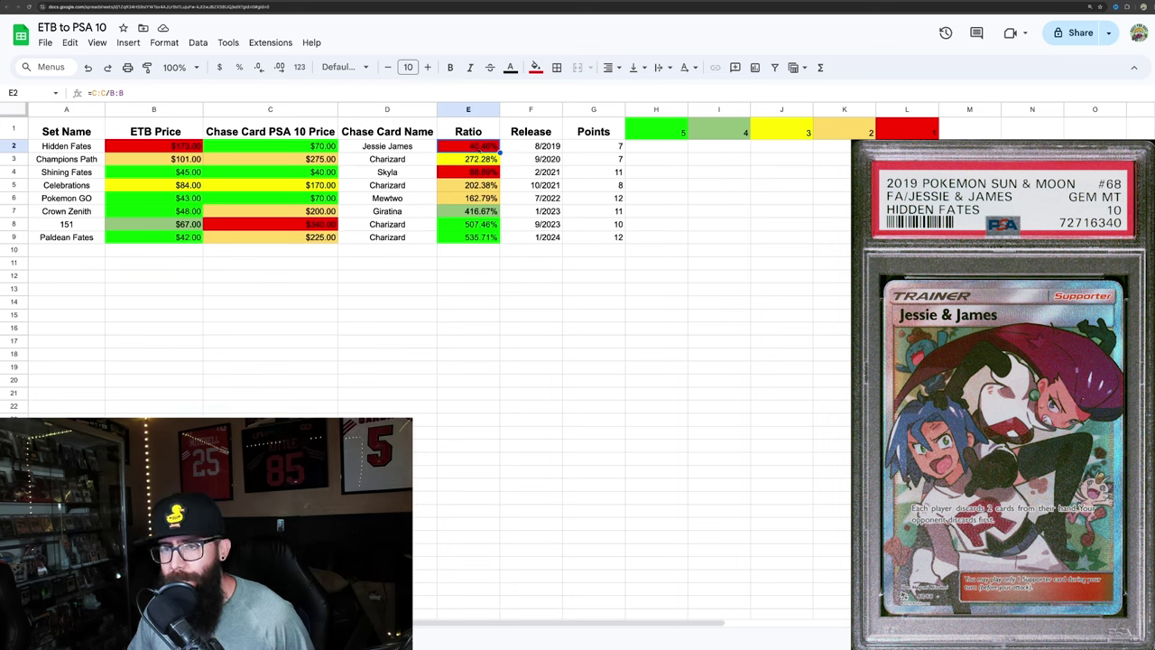
pyautogui.click(614, 147)
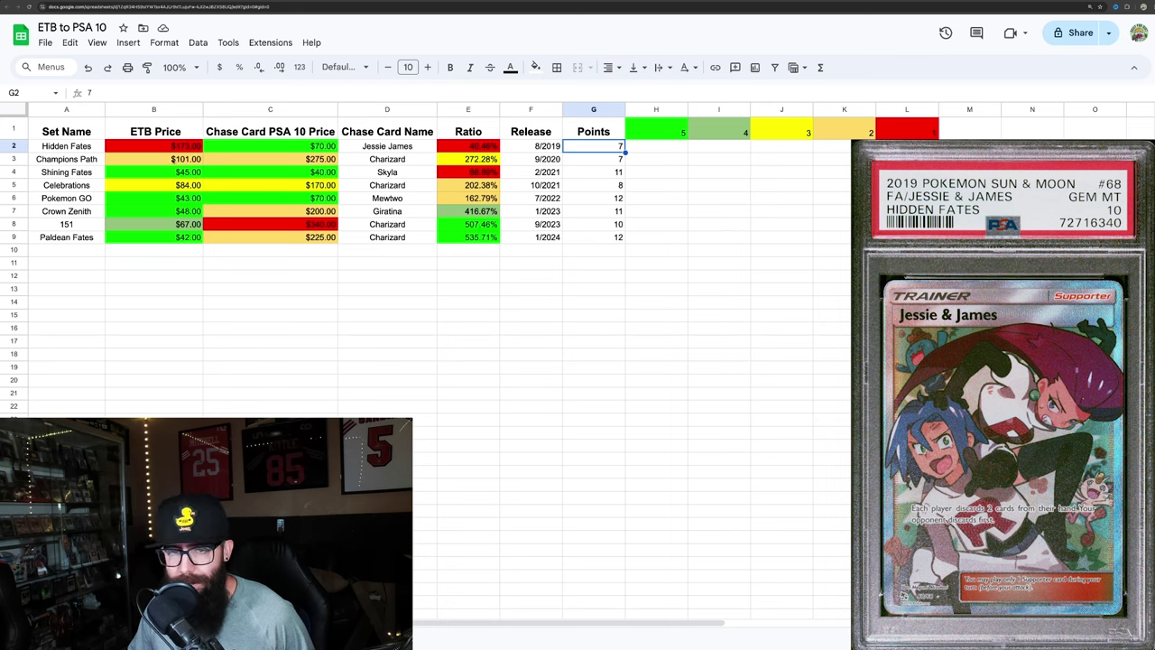
# Step: Compare the Champions Path ETB and chase card PSA 10 prices, and check the Shining Fates ETB price
pyautogui.click(165, 160)
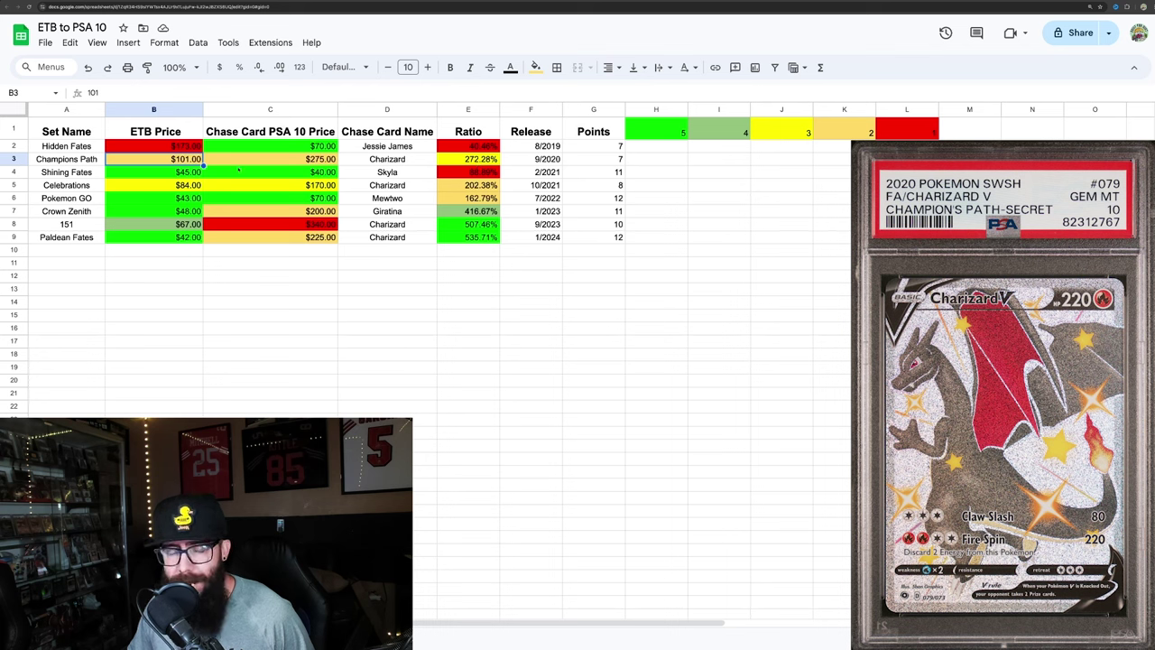
pyautogui.click(303, 160)
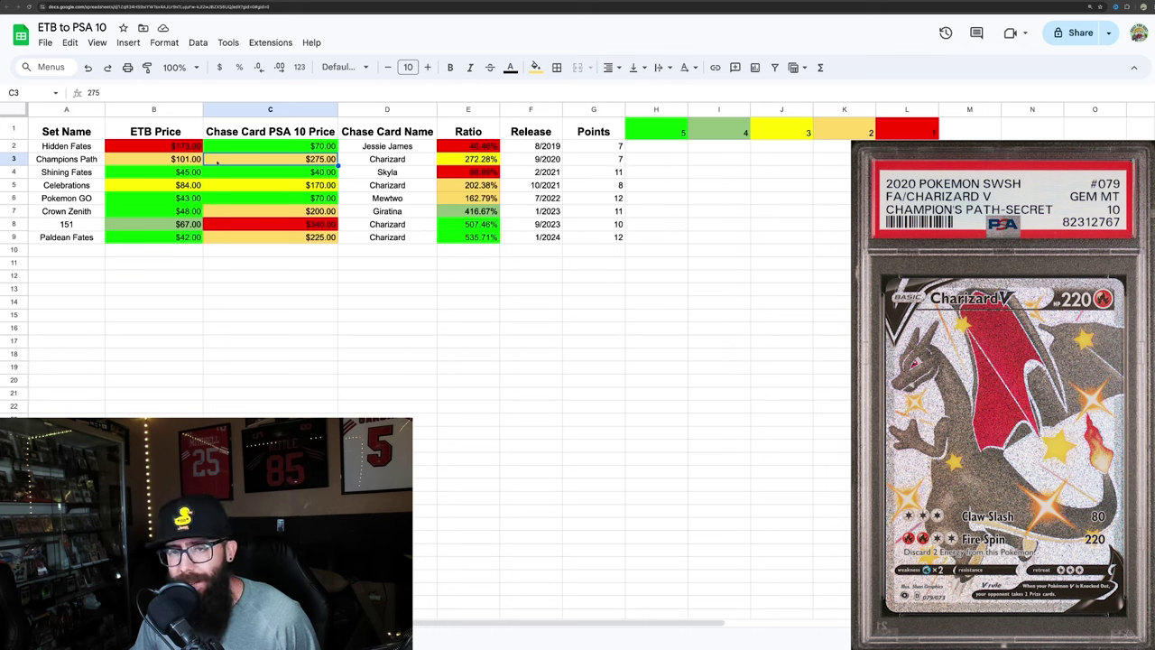
pyautogui.click(177, 159)
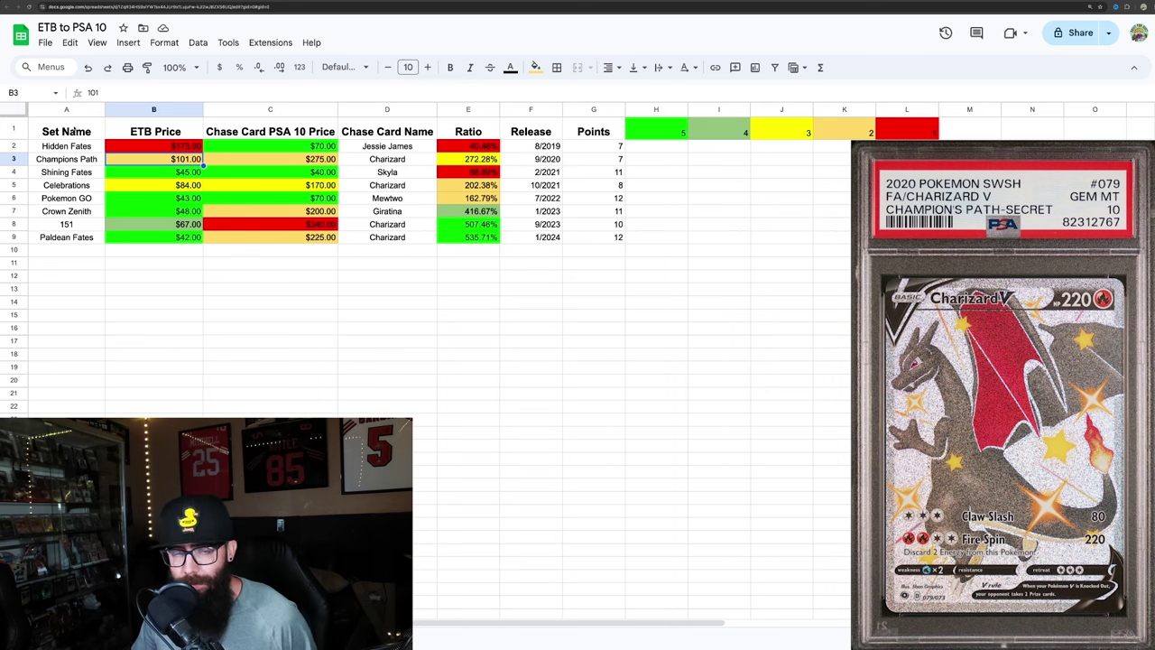
pyautogui.click(42, 171)
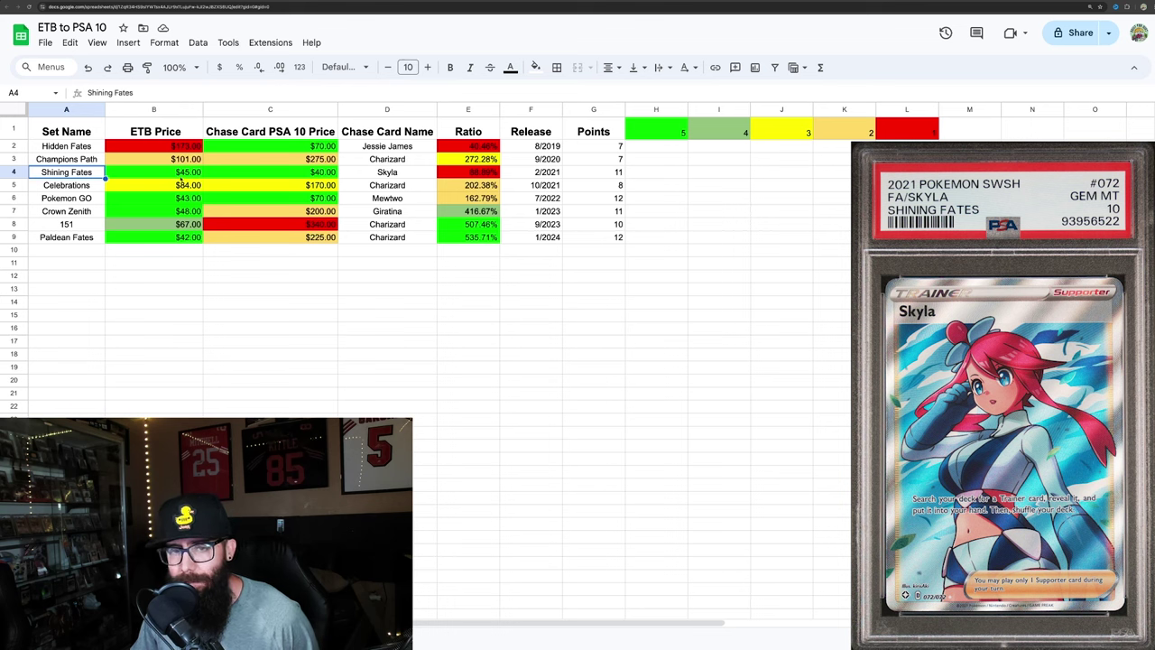
pyautogui.click(160, 175)
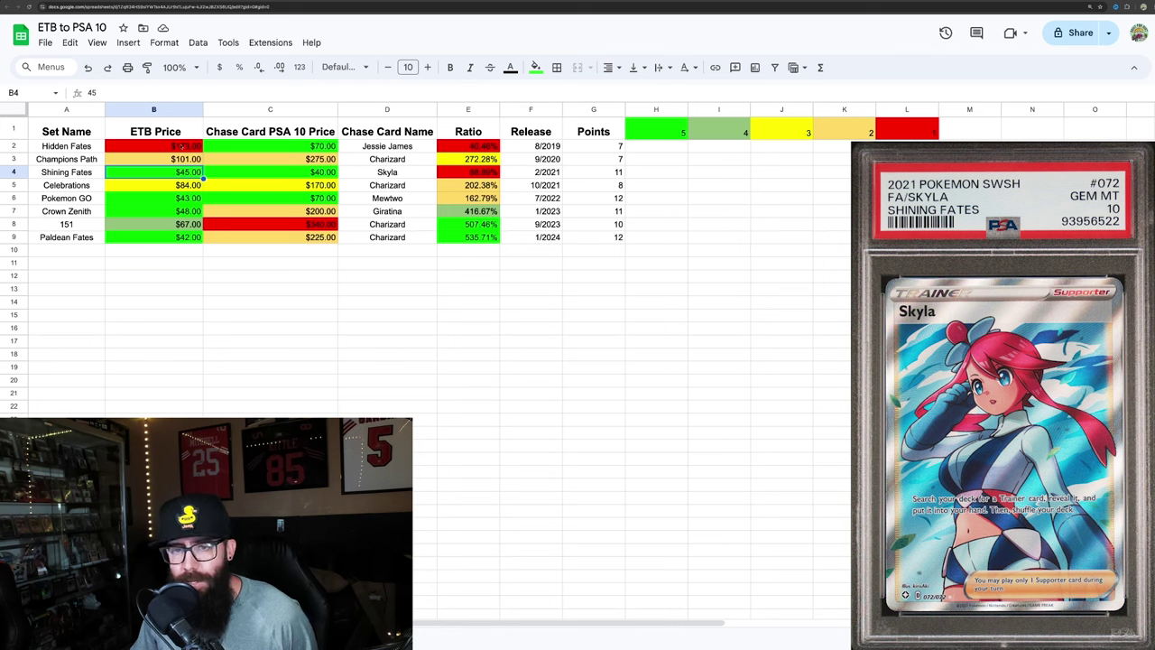
# Step: Examine the Celebrations row, comparing its ETB price with the chase card PSA 10 price and checking its ratio and points
pyautogui.click(92, 187)
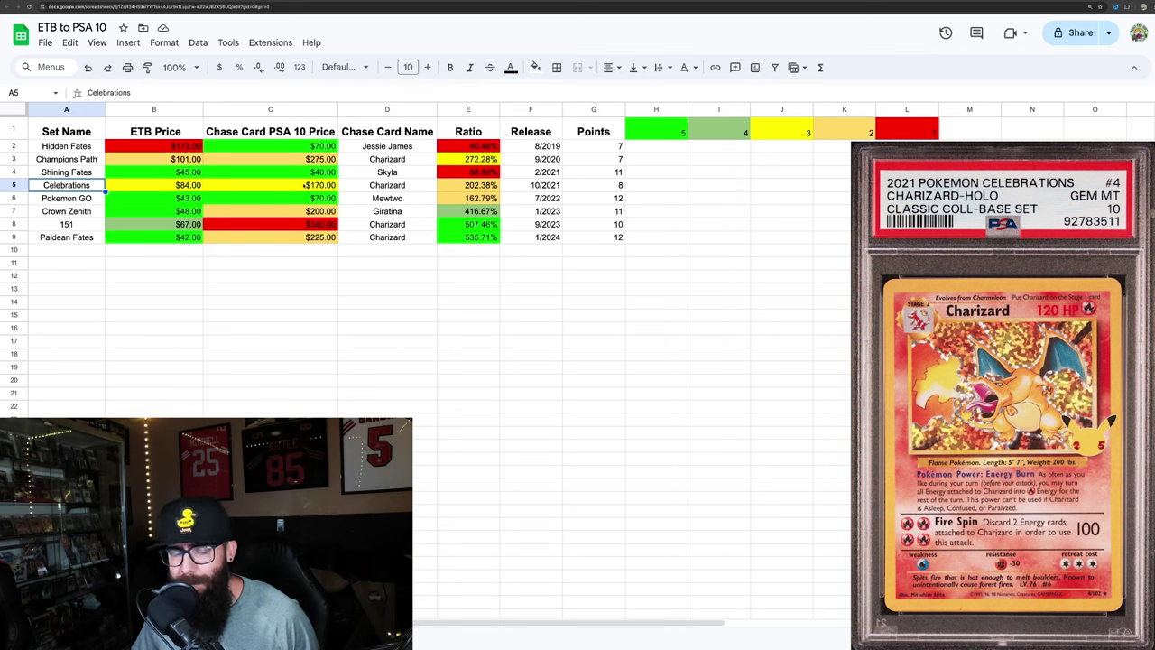
pyautogui.click(332, 185)
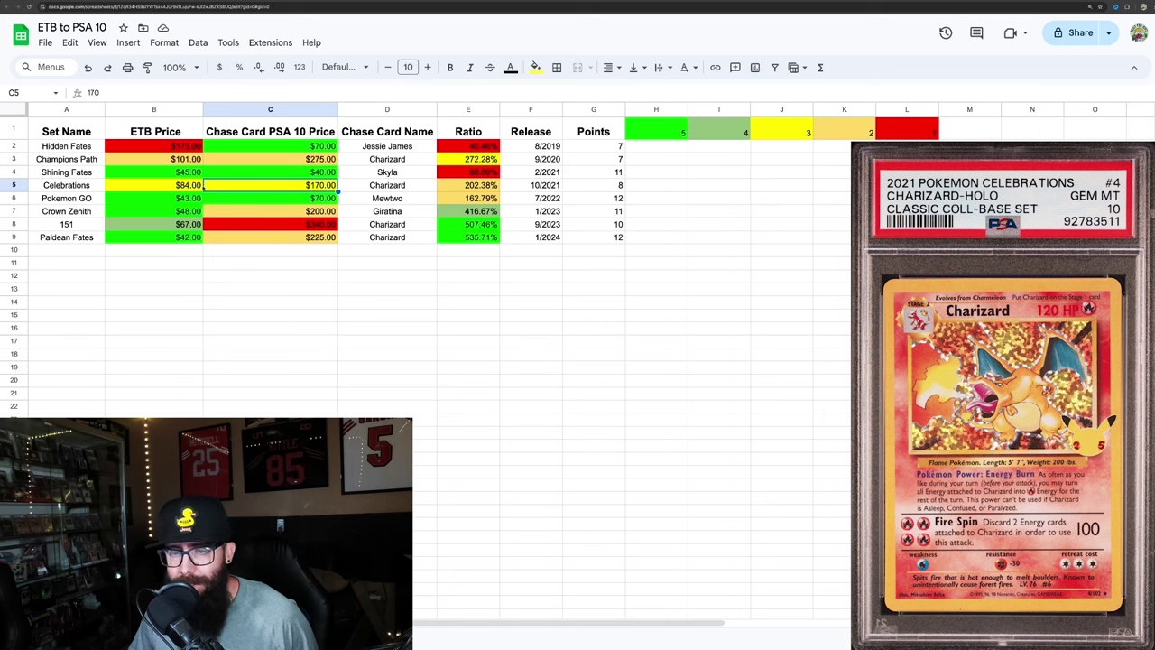
pyautogui.click(188, 186)
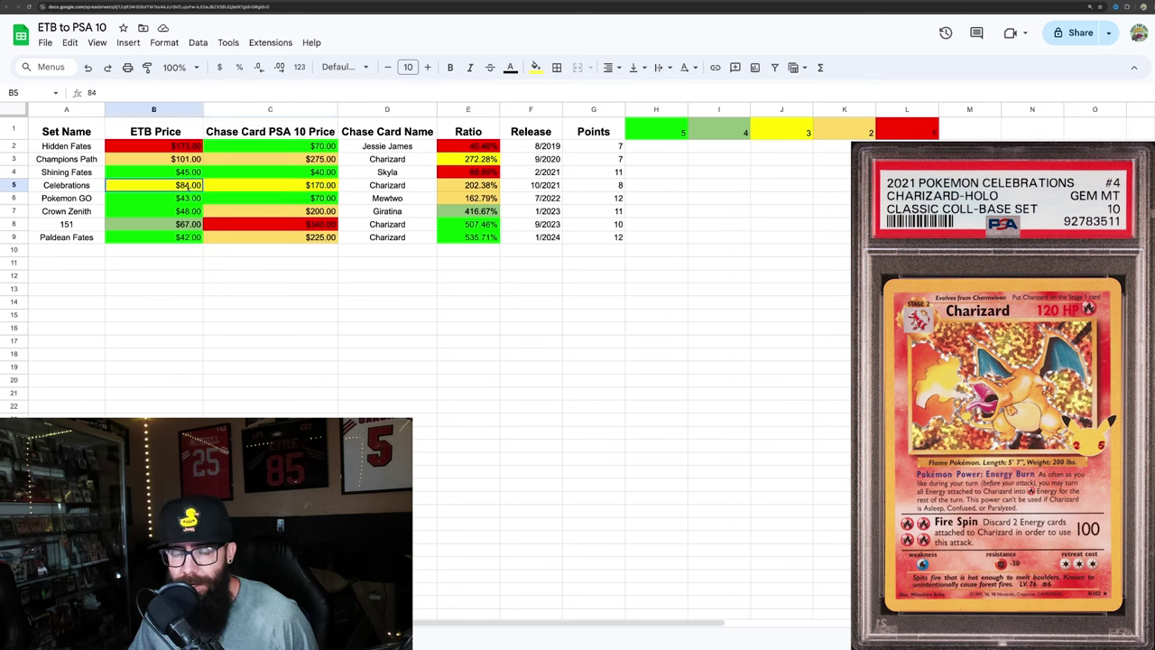
pyautogui.click(283, 185)
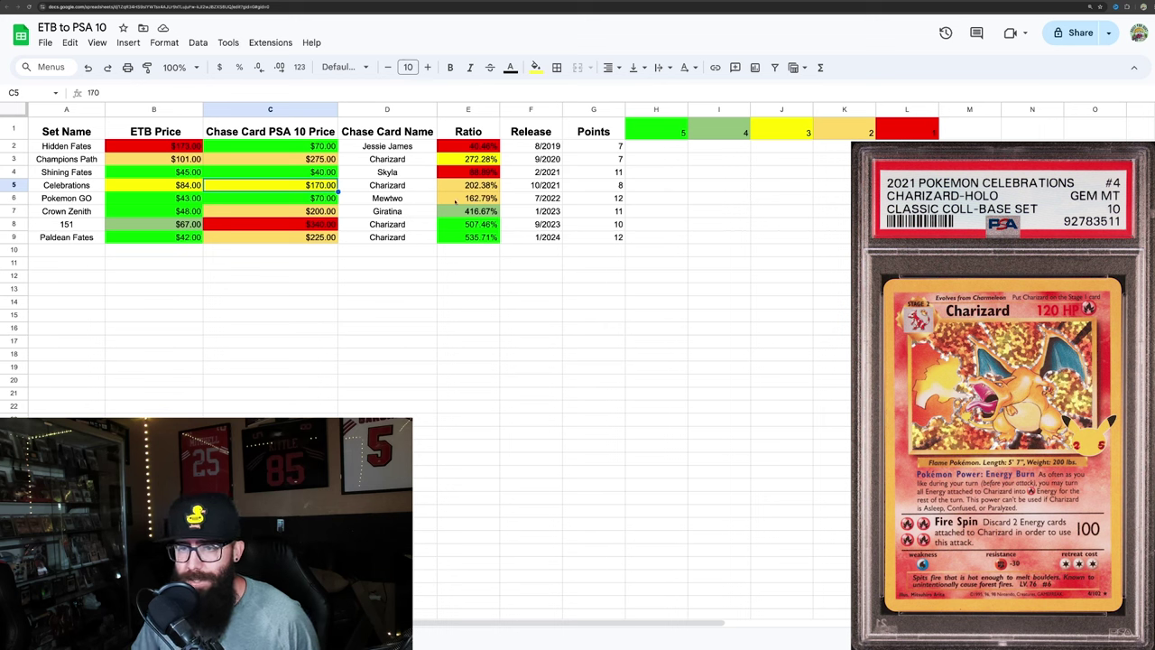
pyautogui.click(475, 186)
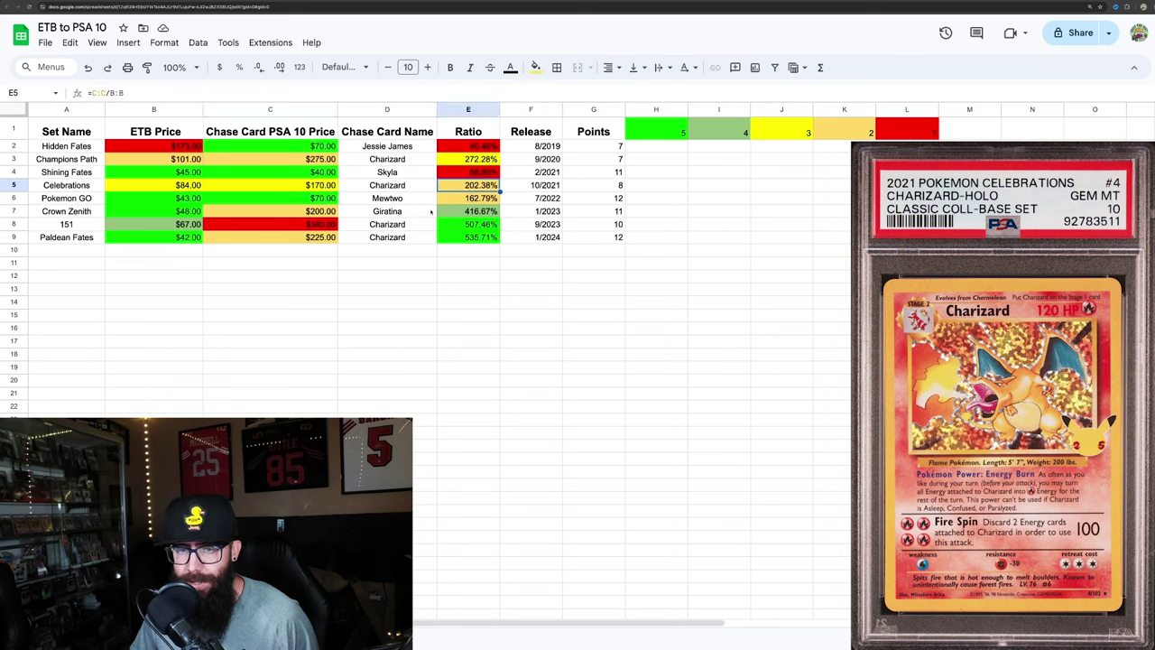
pyautogui.click(618, 186)
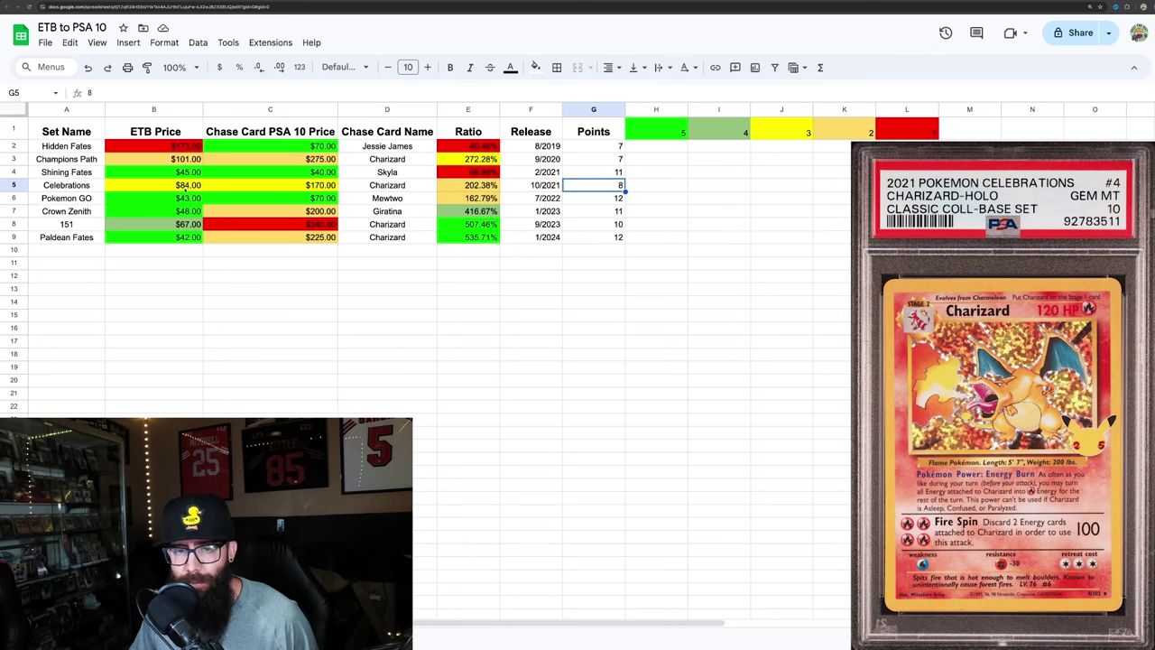
pyautogui.click(185, 186)
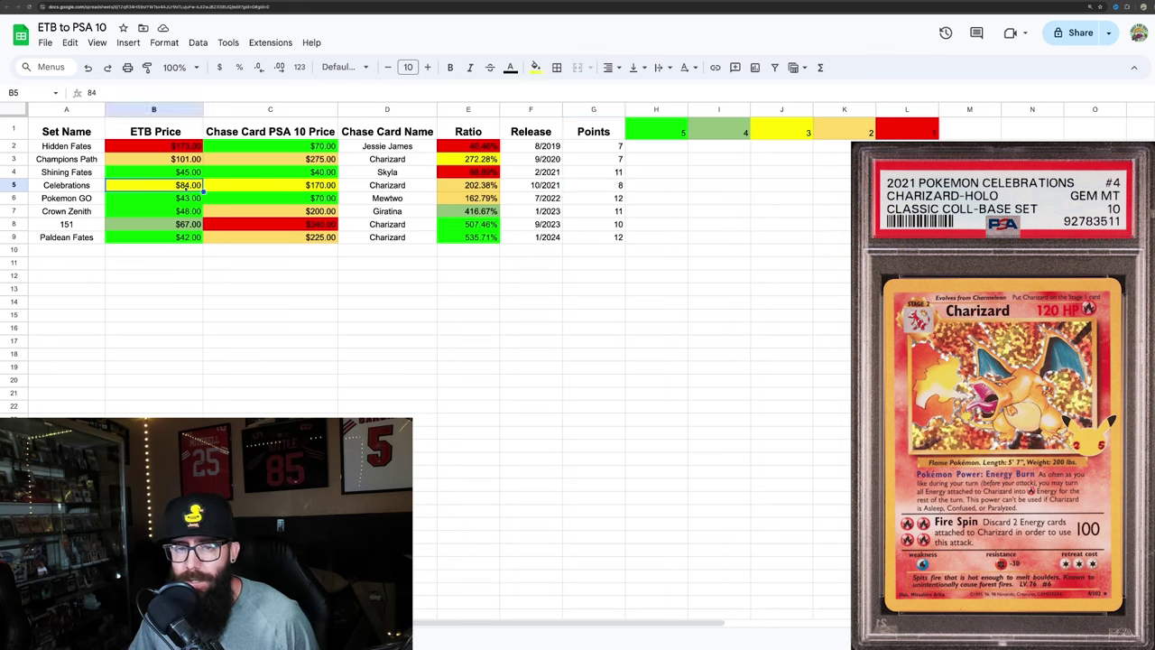
pyautogui.click(295, 188)
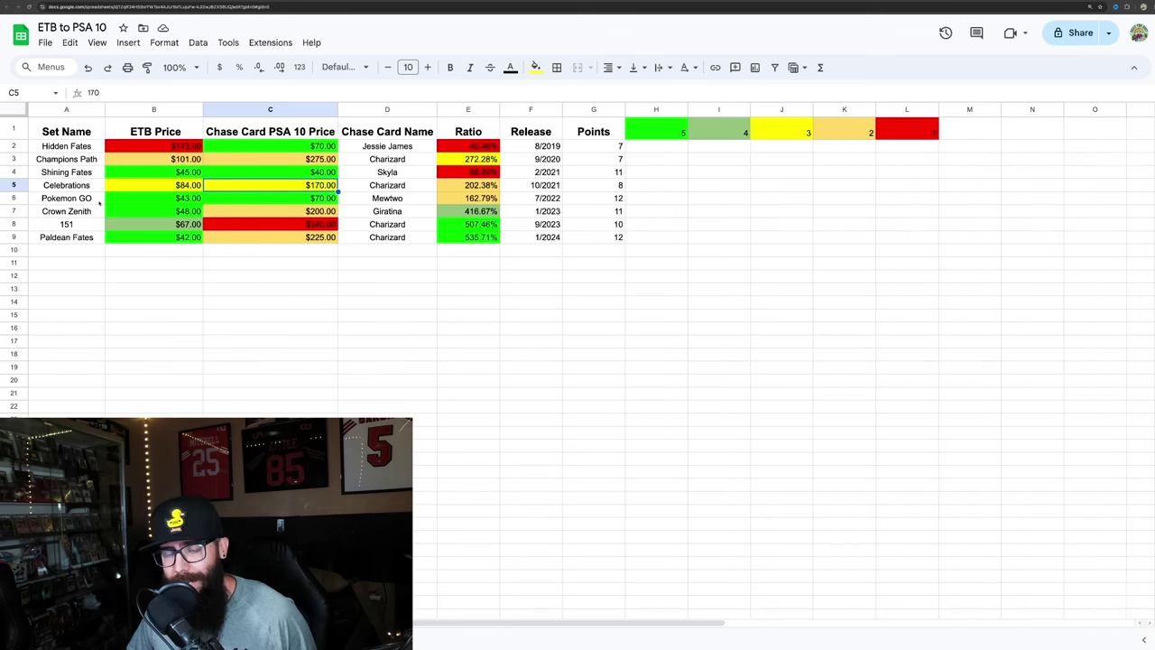
# Step: Examine the Pokemon GO row's ETB price, chase card PSA 10 price and points
pyautogui.click(100, 202)
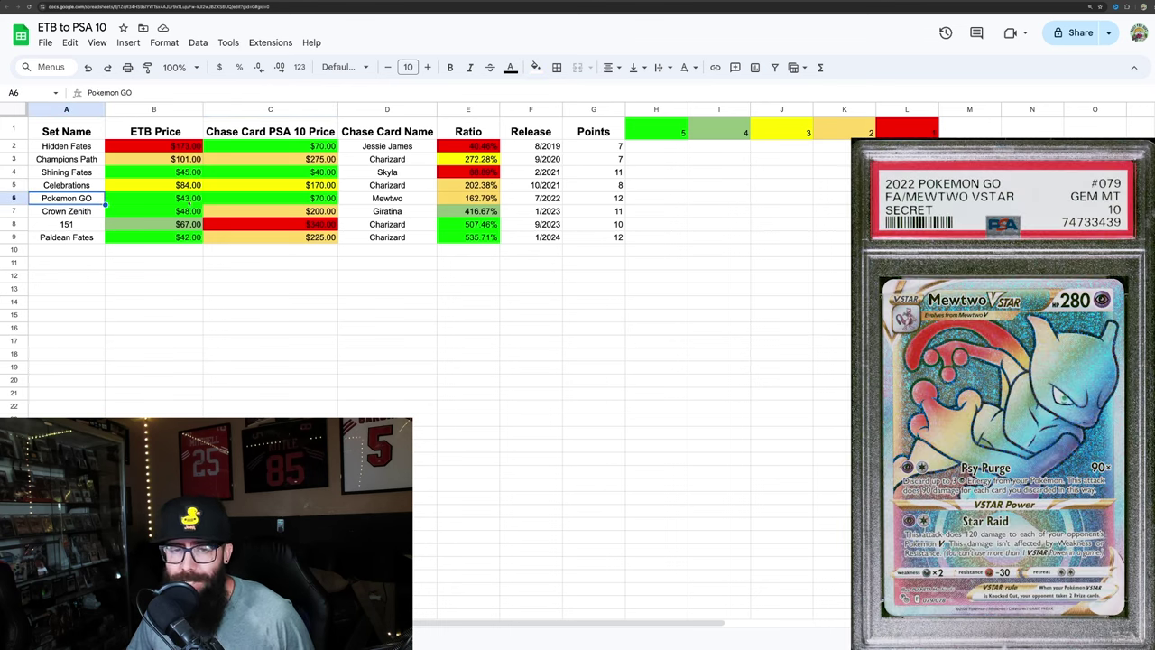
pyautogui.click(166, 202)
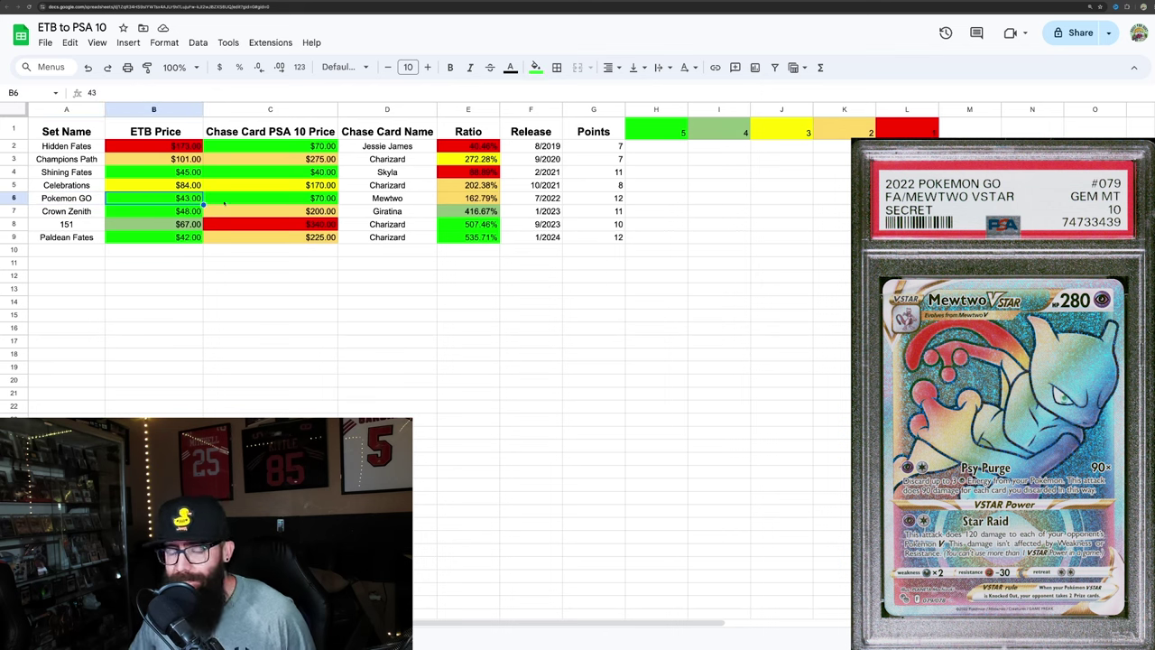
pyautogui.click(301, 197)
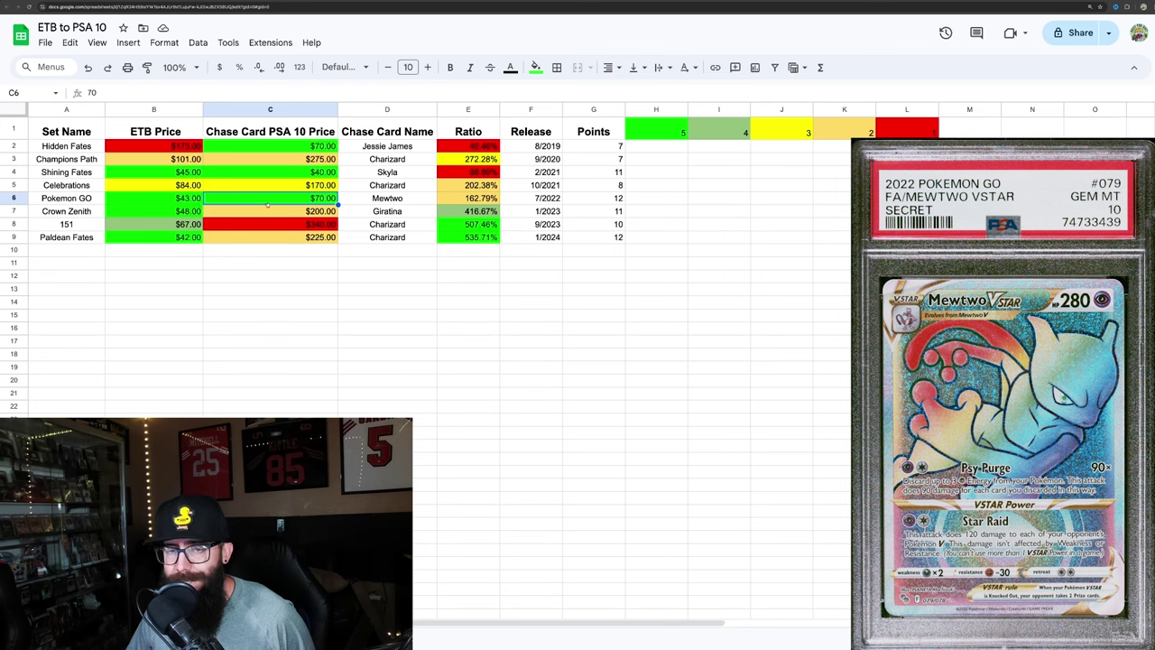
pyautogui.click(608, 197)
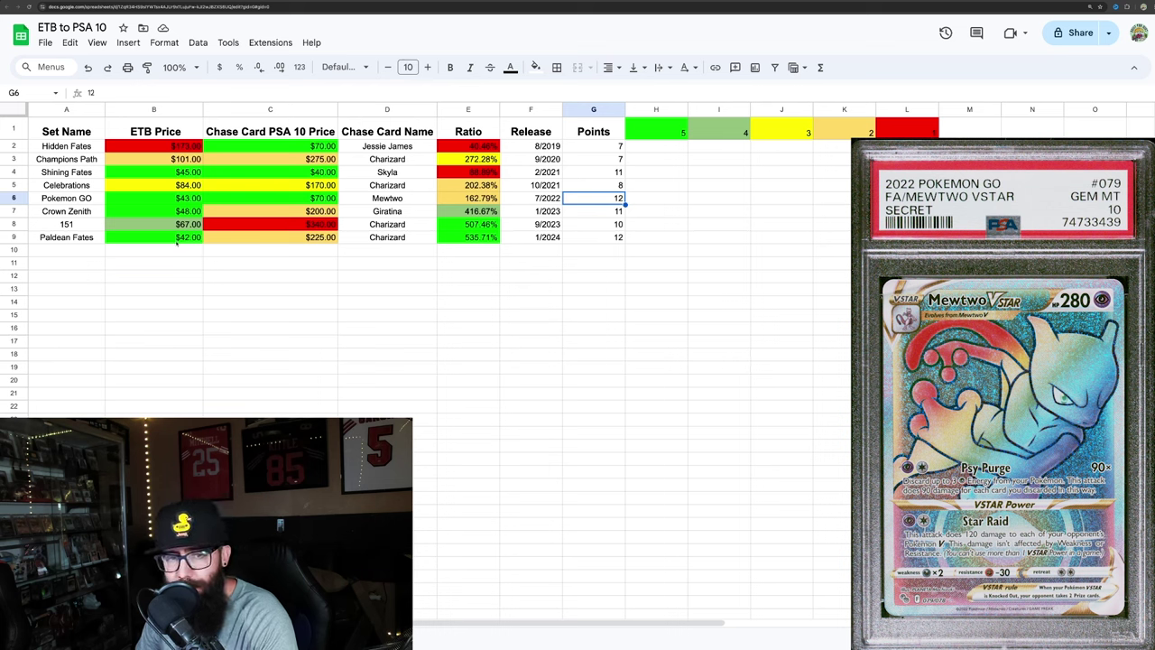
# Step: Examine the Crown Zenith row's ETB price, points and chase card PSA 10 price
pyautogui.click(91, 210)
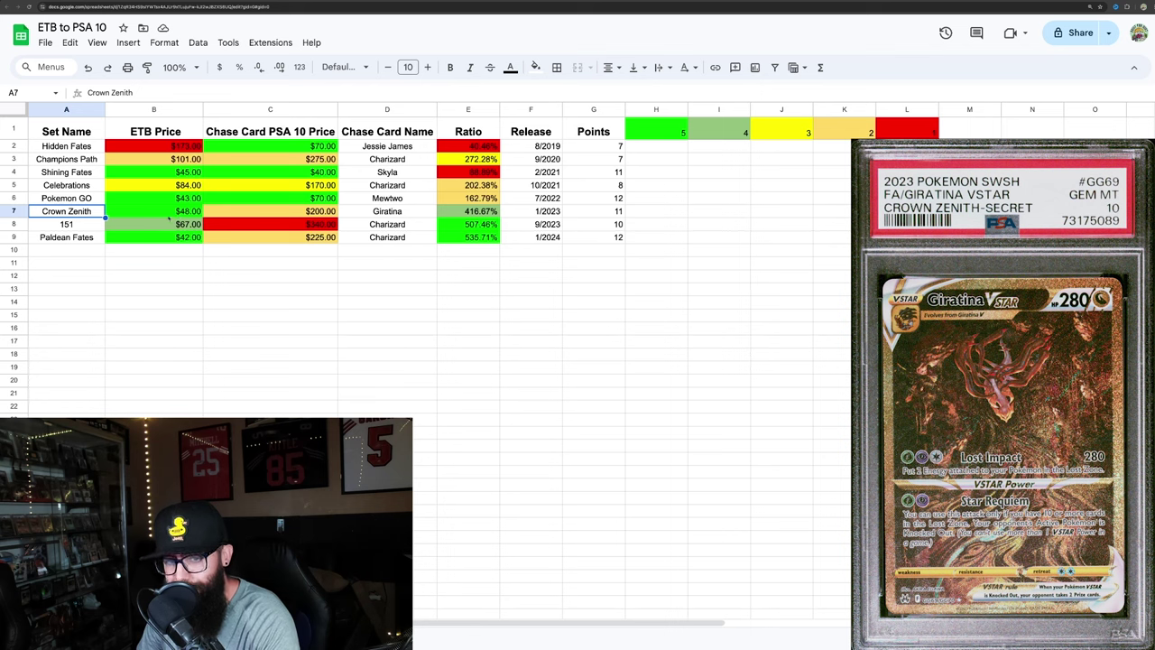
pyautogui.click(191, 210)
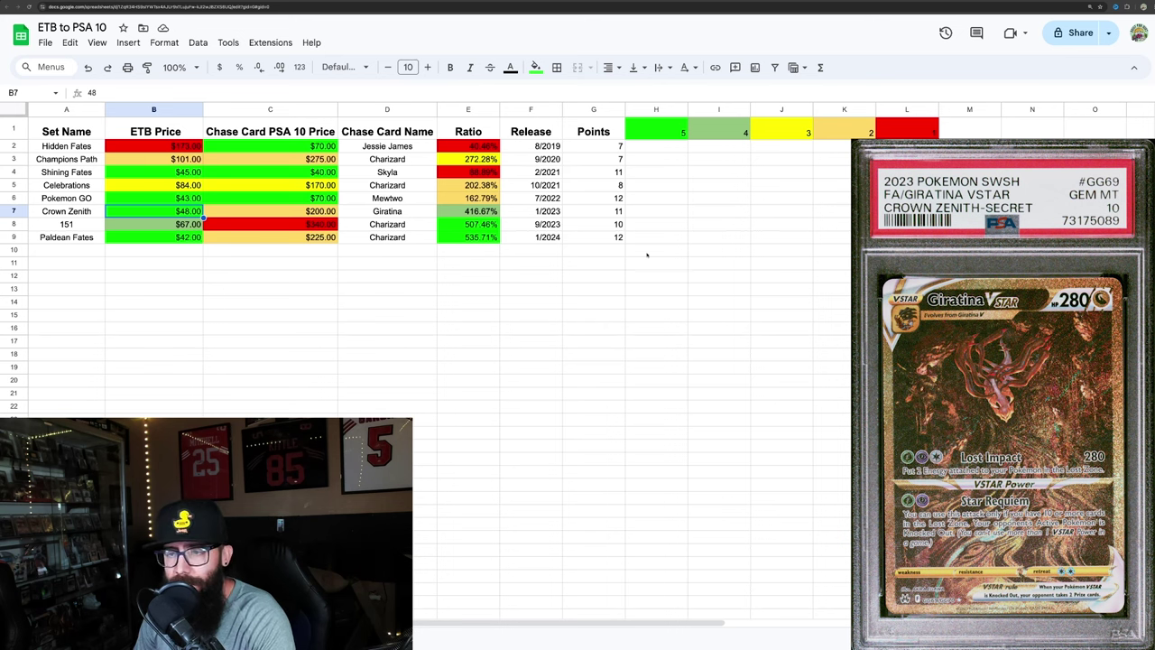
pyautogui.click(607, 213)
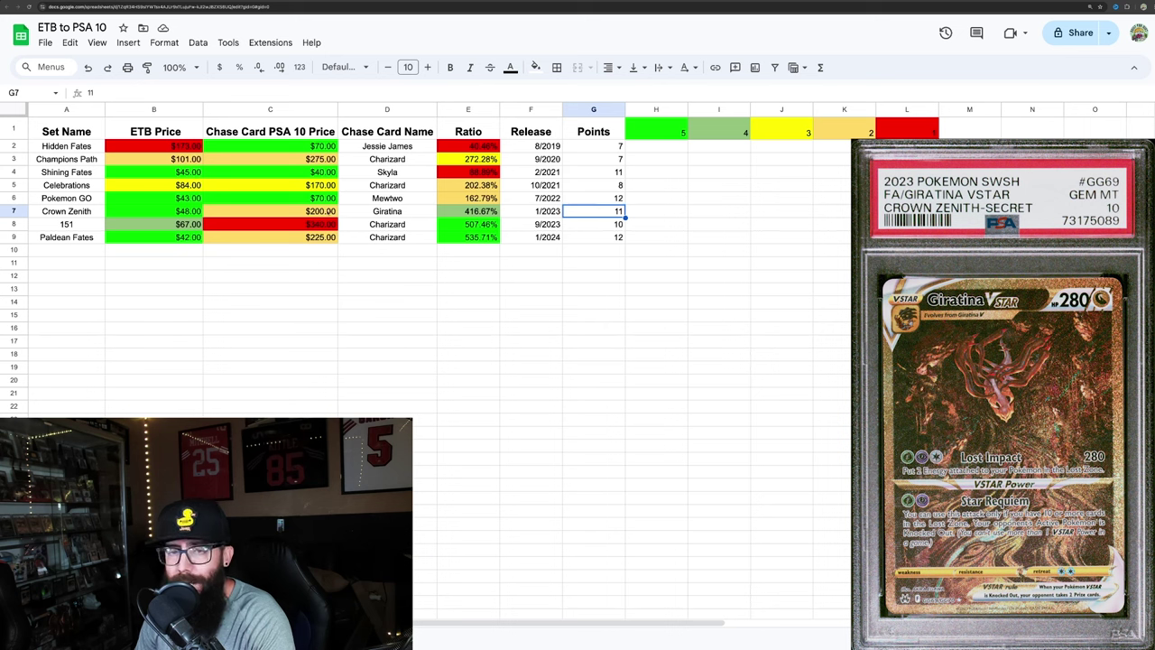
pyautogui.click(332, 211)
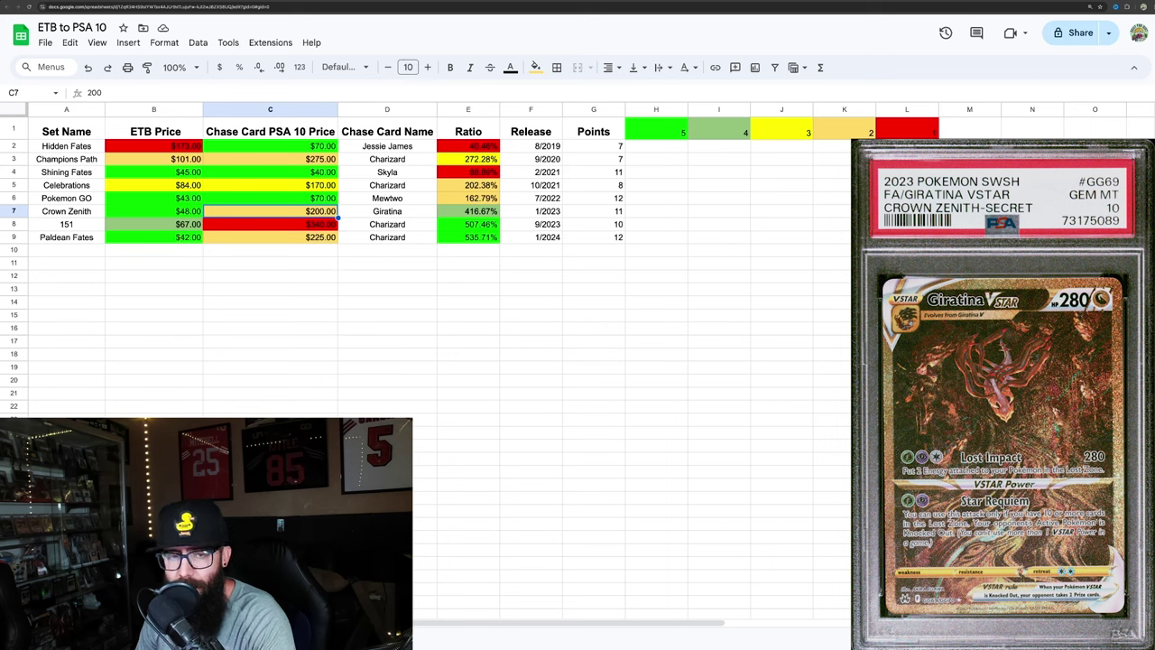
# Step: Examine the 151 row, comparing its ETB price with the chase card PSA 10 price and checking its ratio and points
pyautogui.click(82, 223)
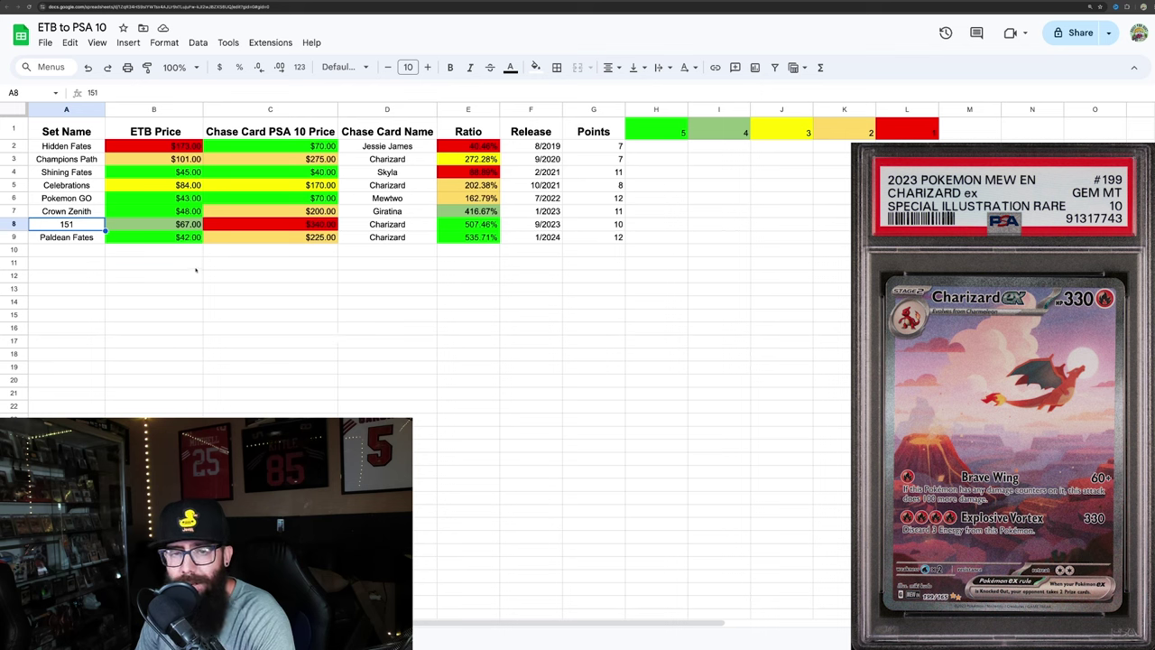
pyautogui.click(317, 227)
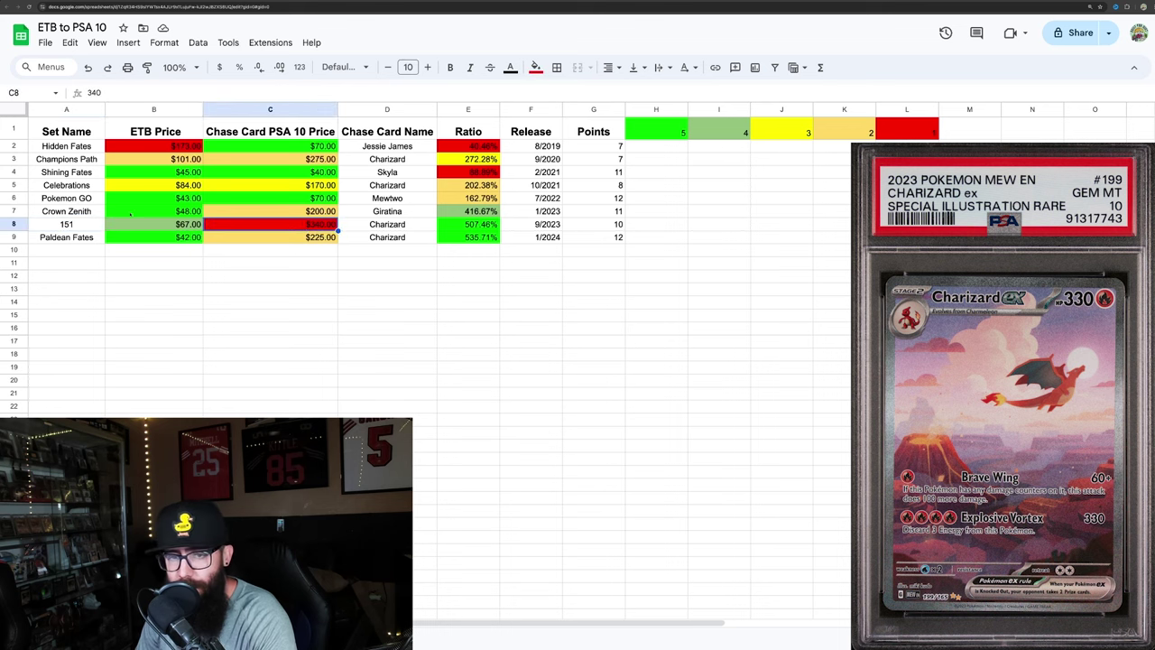
pyautogui.click(186, 224)
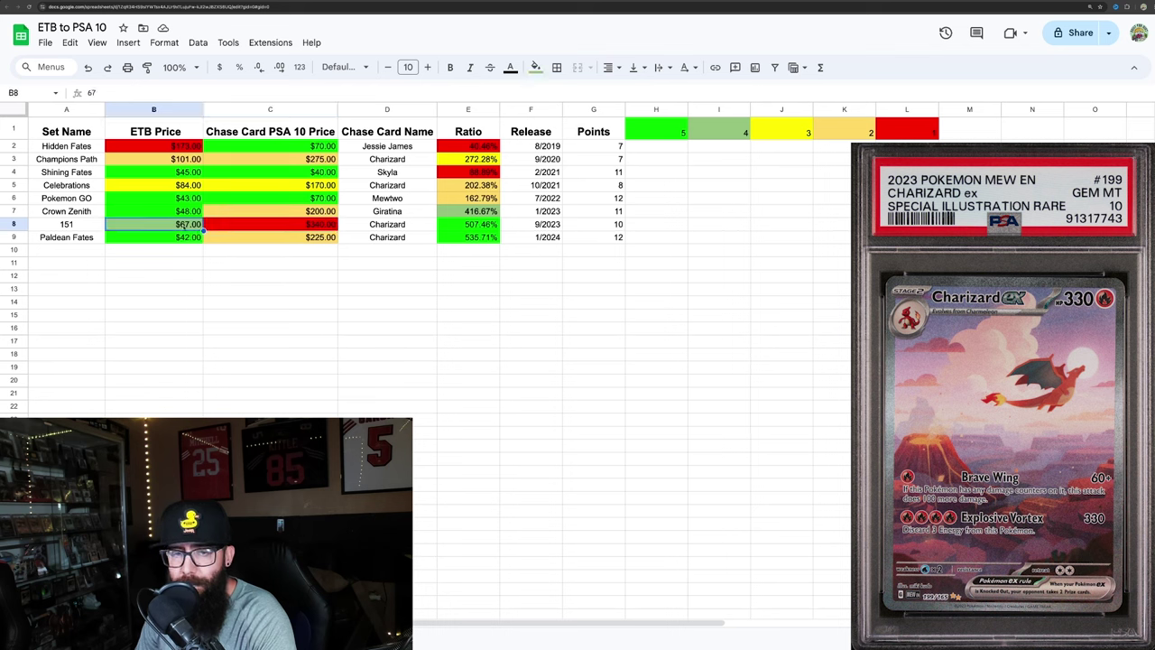
pyautogui.click(328, 225)
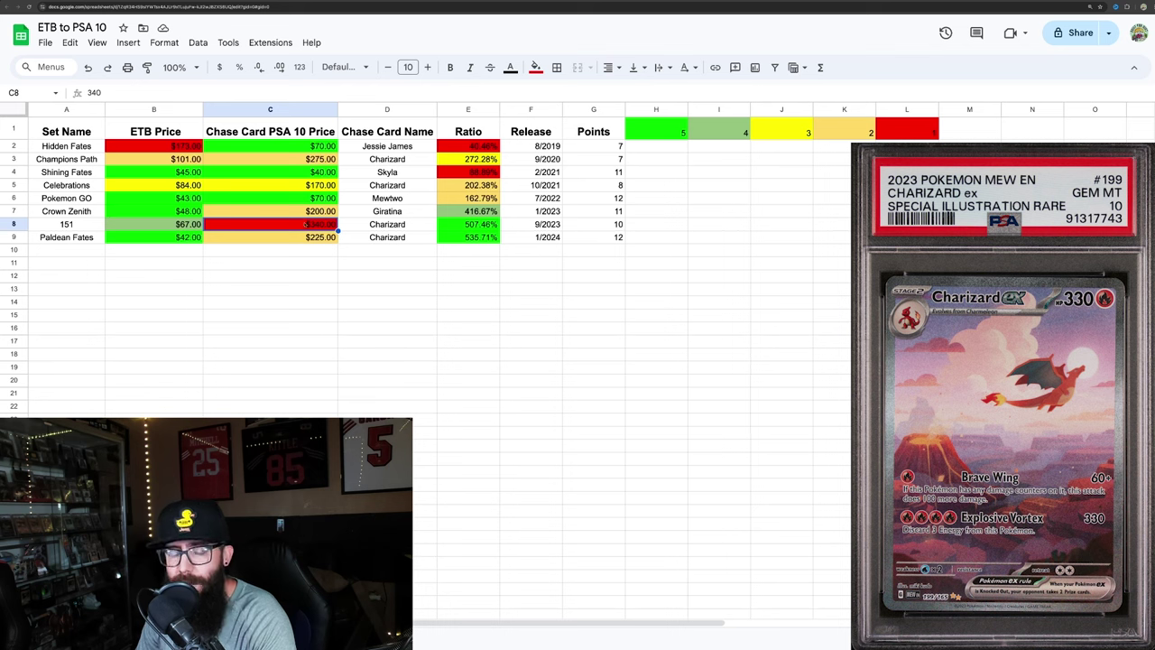
pyautogui.click(175, 227)
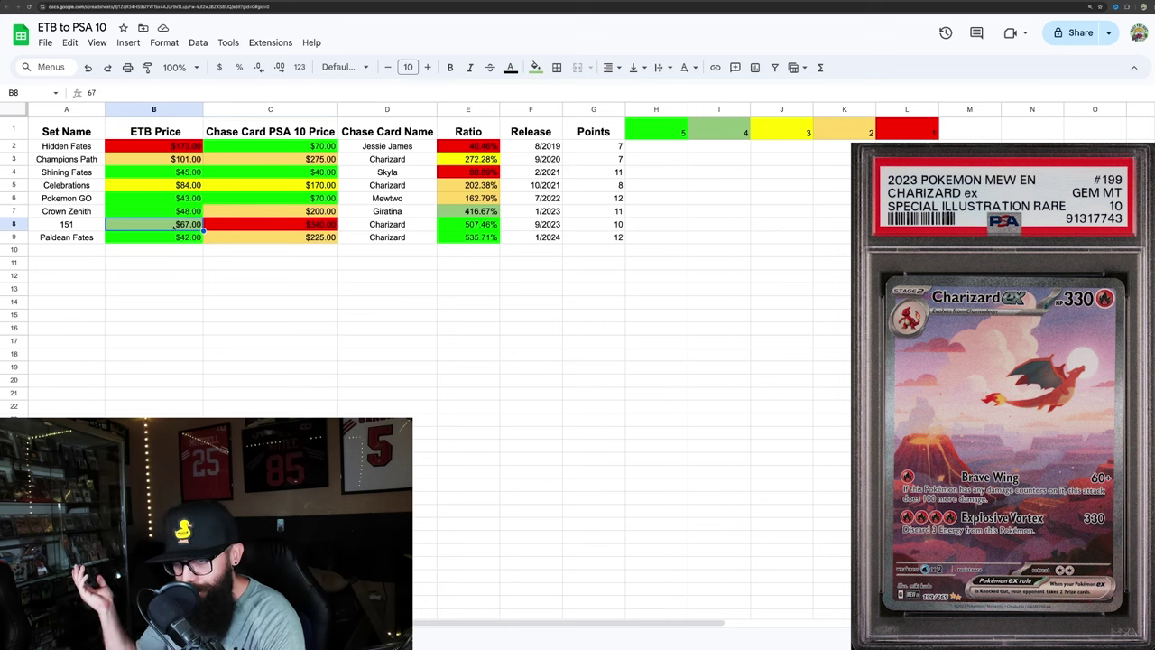
pyautogui.click(486, 223)
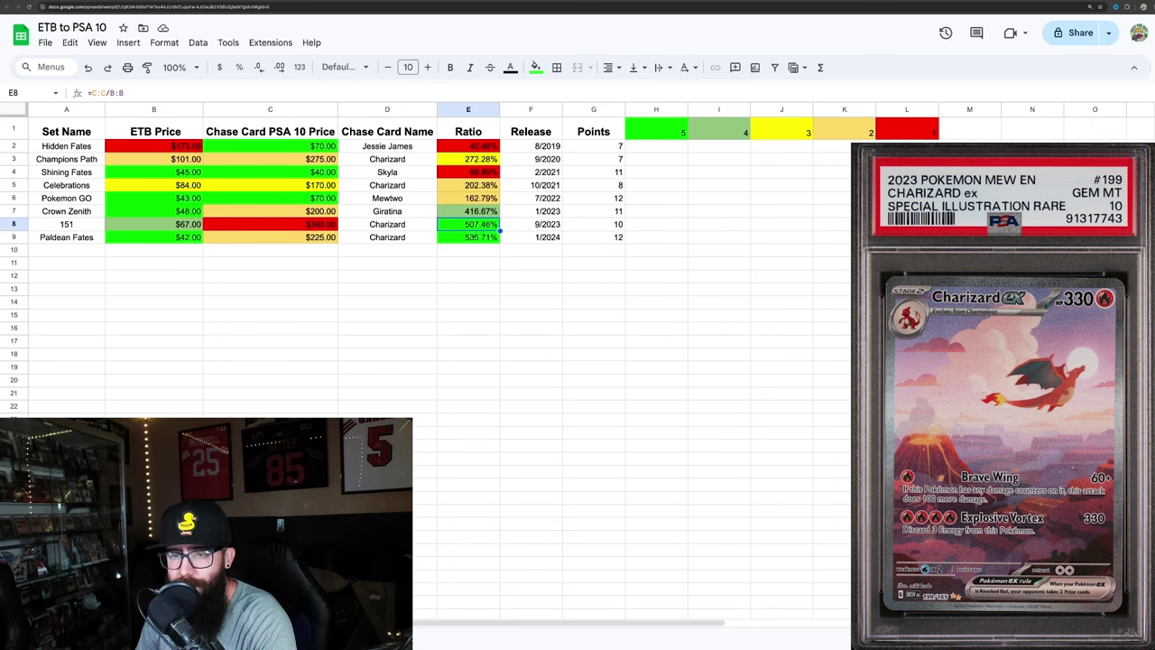
pyautogui.click(605, 225)
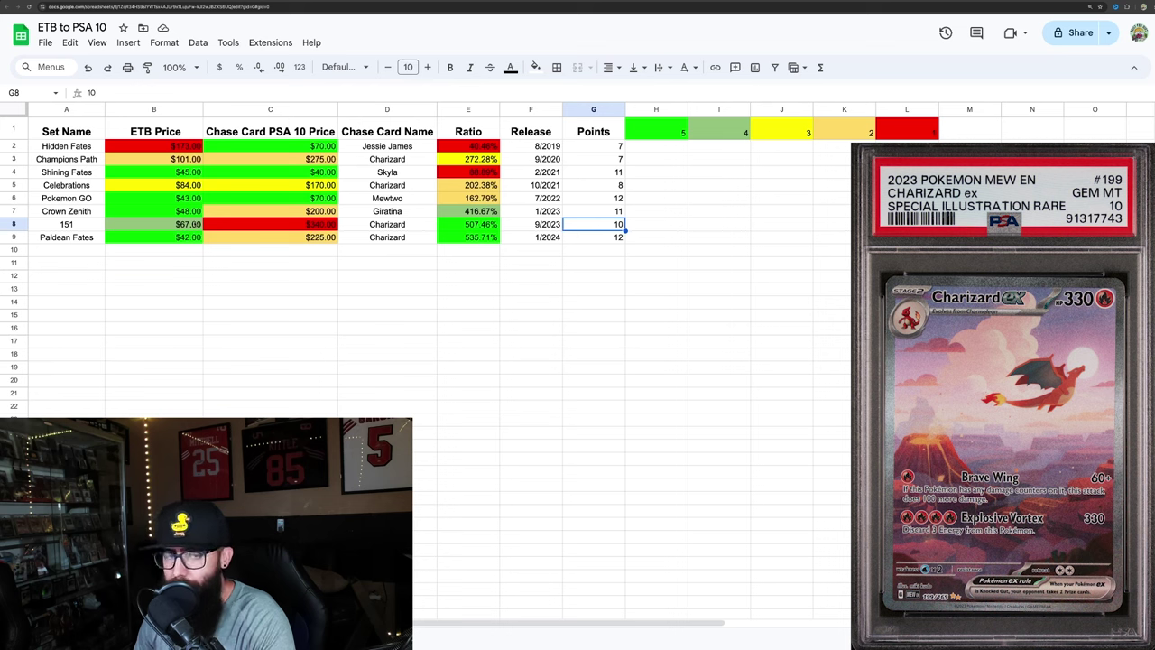
# Step: Examine the Paldean Fates row's ETB price, chase card PSA 10 price, ratio, points and release date
pyautogui.click(41, 238)
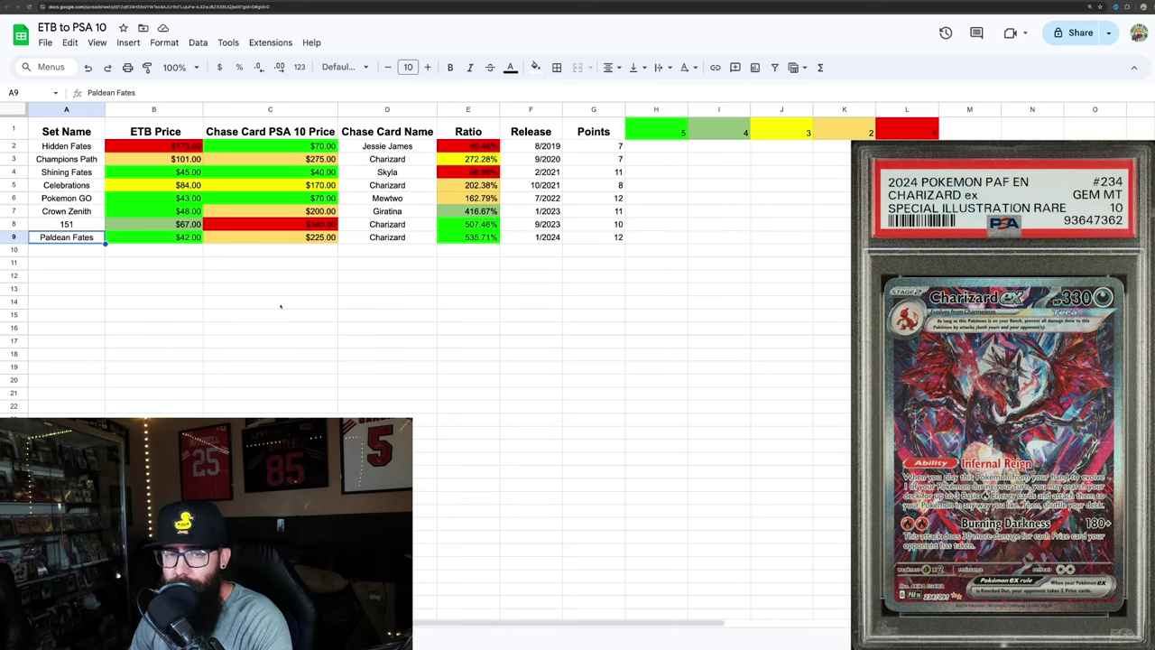
pyautogui.click(183, 239)
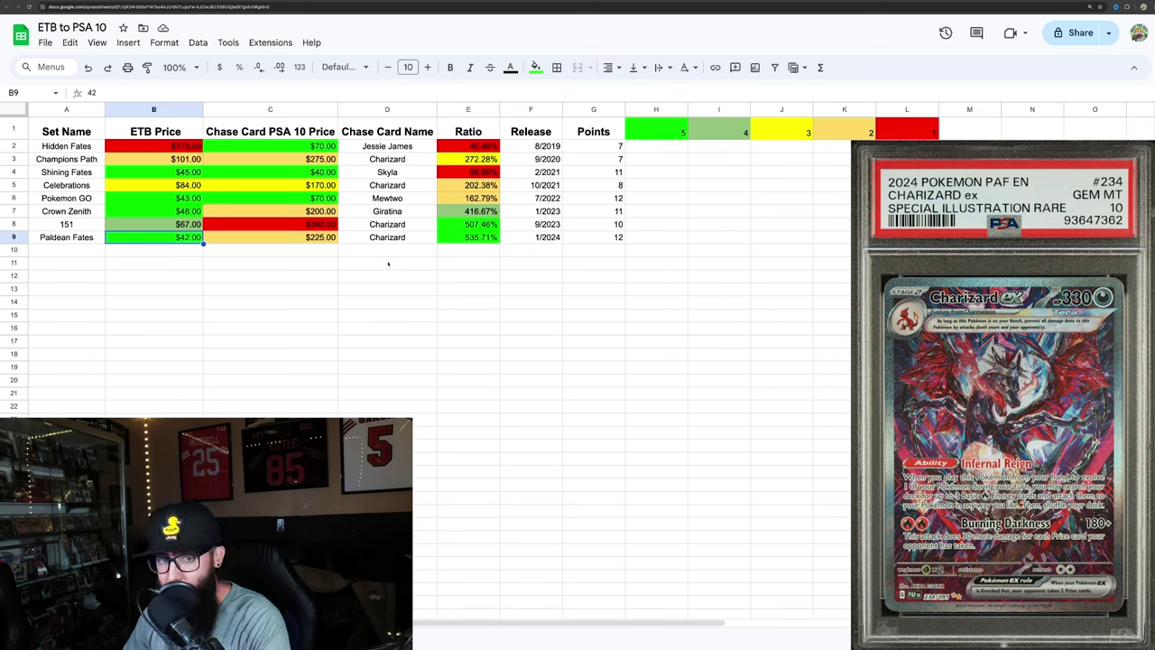
pyautogui.click(316, 239)
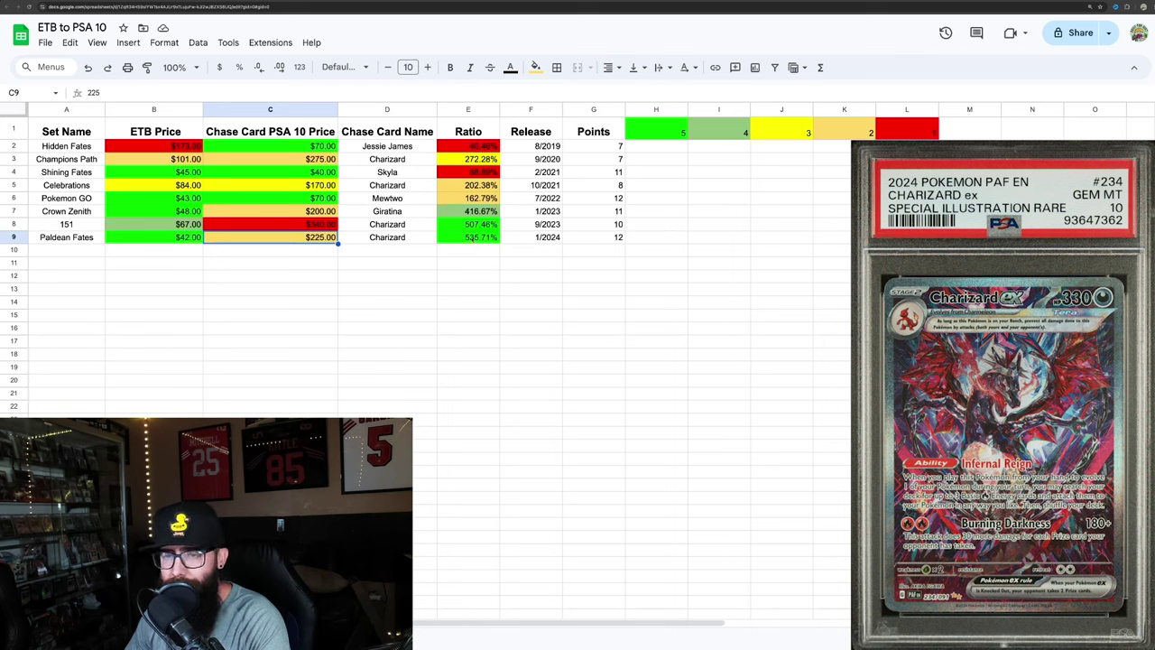
pyautogui.click(475, 239)
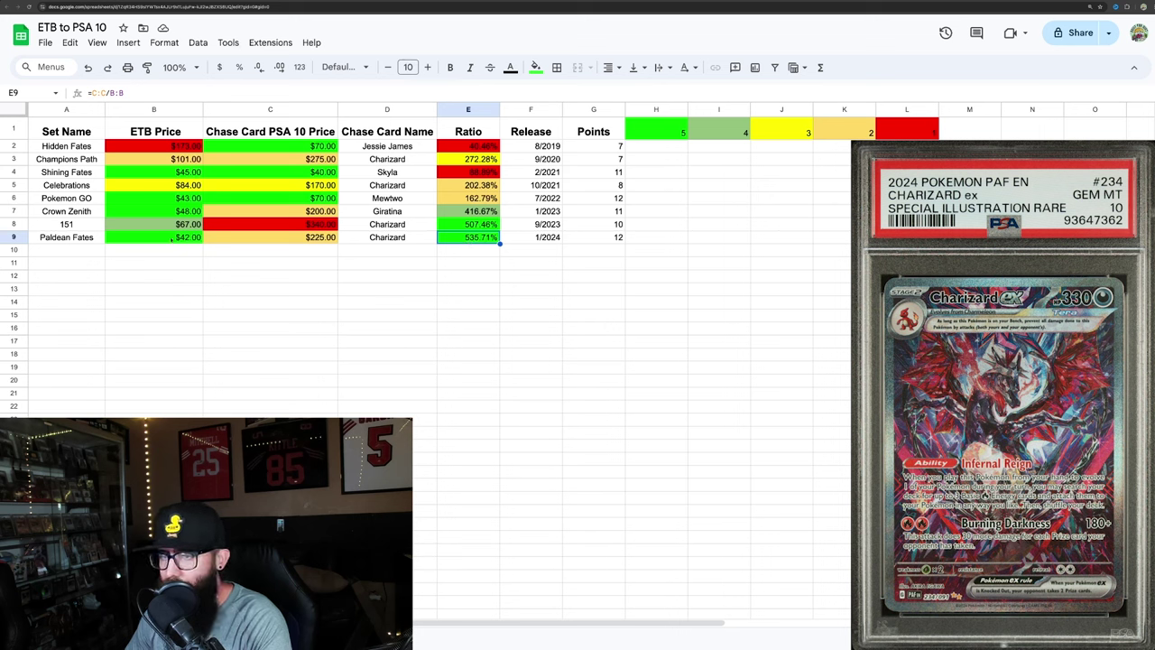
pyautogui.click(599, 239)
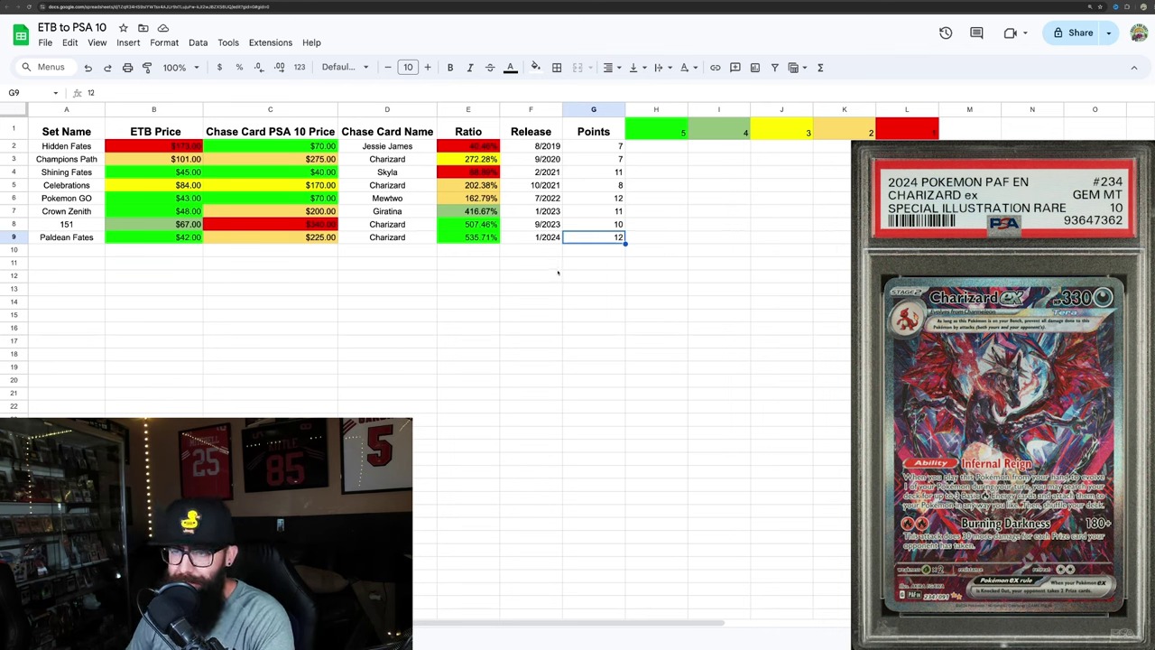
pyautogui.click(544, 237)
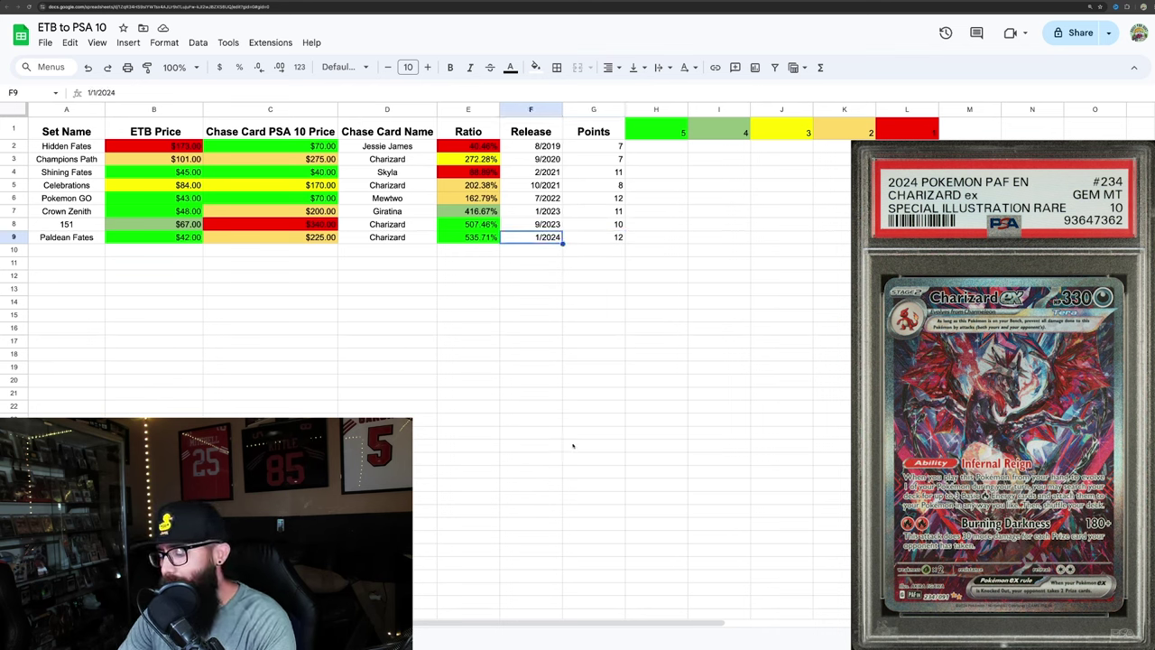